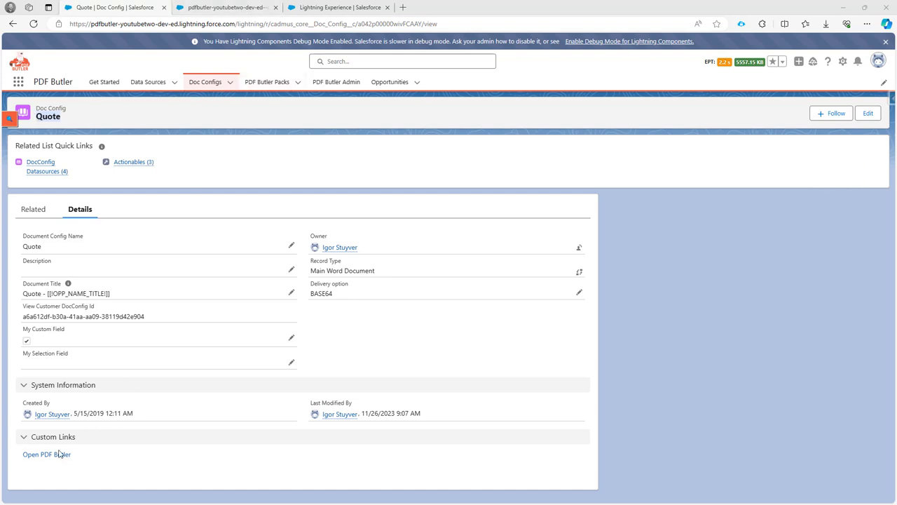
Allow migration on the Quote Doc Config and export its configuration as a ZIP for PDF Butler Support
{"action": "left_click", "coordinate": [234, 9]}
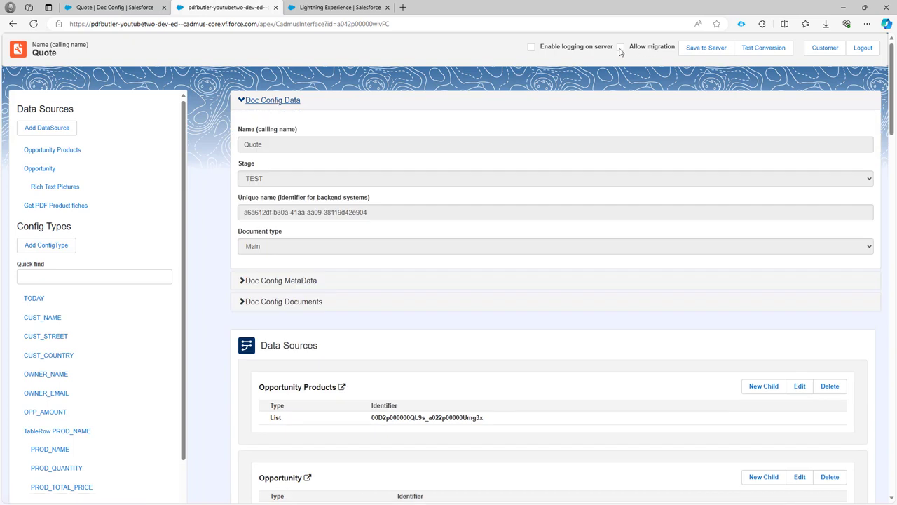
{"action": "left_click", "coordinate": [620, 48]}
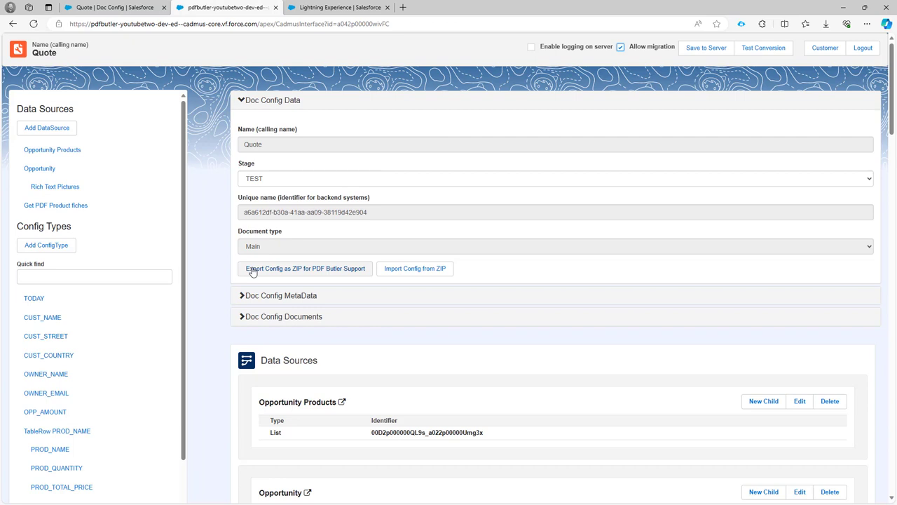
{"action": "left_click", "coordinate": [303, 273]}
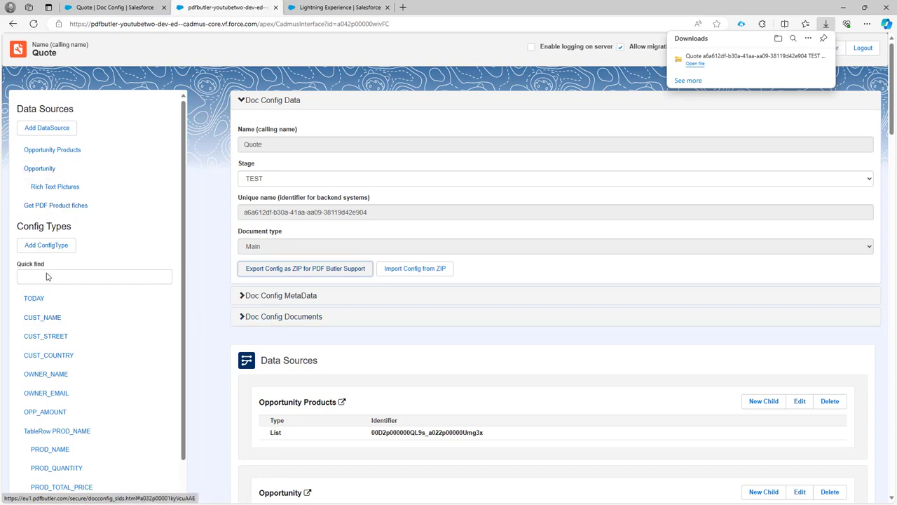
{"action": "left_click", "coordinate": [59, 339]}
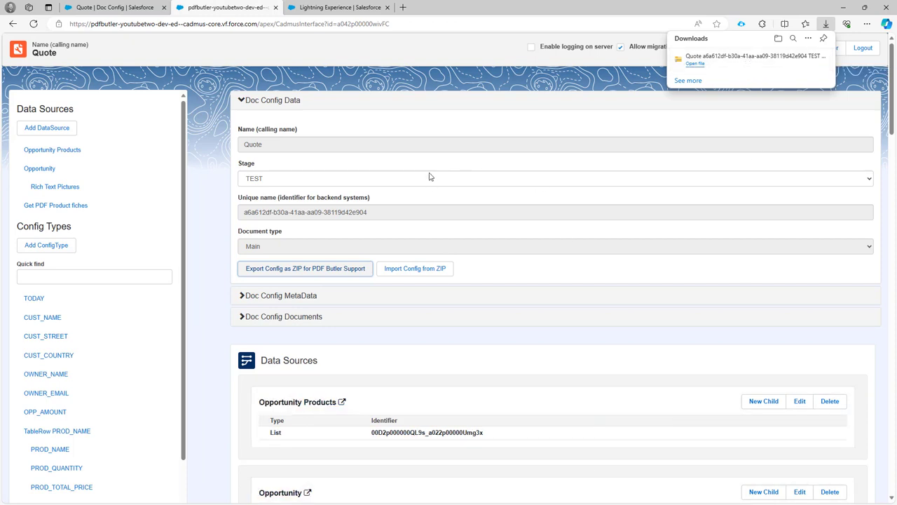
Retrieve the list of DocConfigs for export in the DocConfig Migration section of the PDF Butler admin page
{"action": "left_click", "coordinate": [312, 9]}
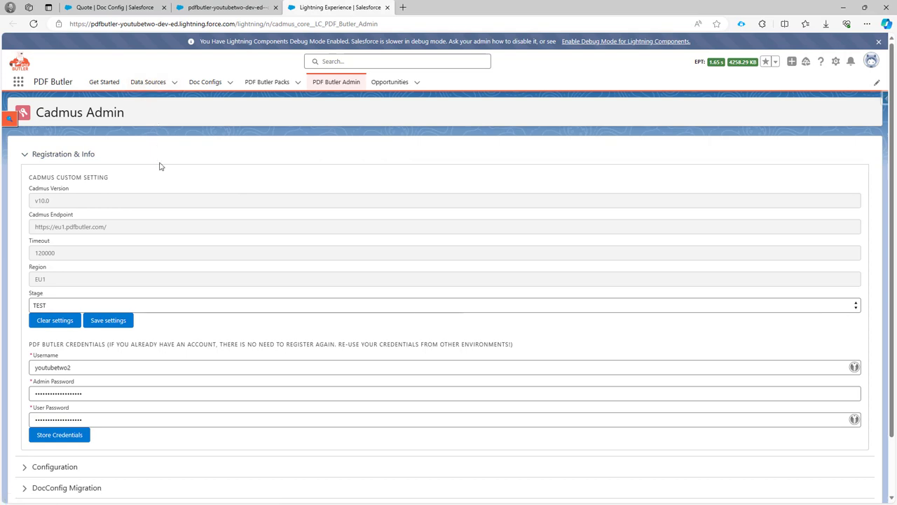
{"action": "scroll", "coordinate": [152, 267], "scroll_direction": "down", "scroll_amount": 1}
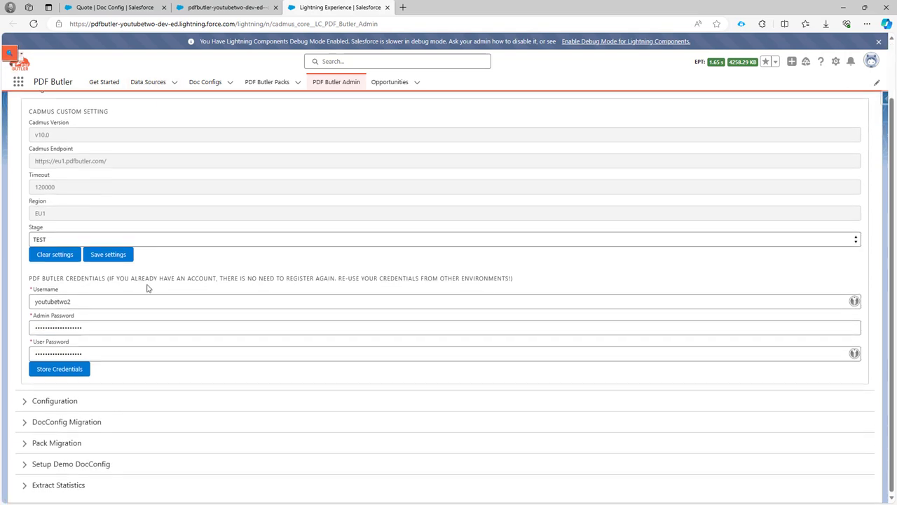
{"action": "left_click", "coordinate": [52, 426]}
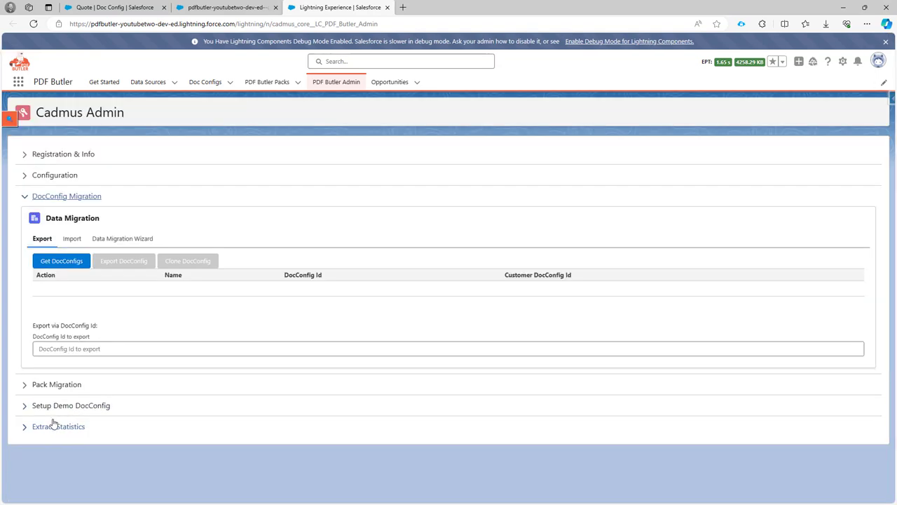
{"action": "left_click", "coordinate": [71, 268]}
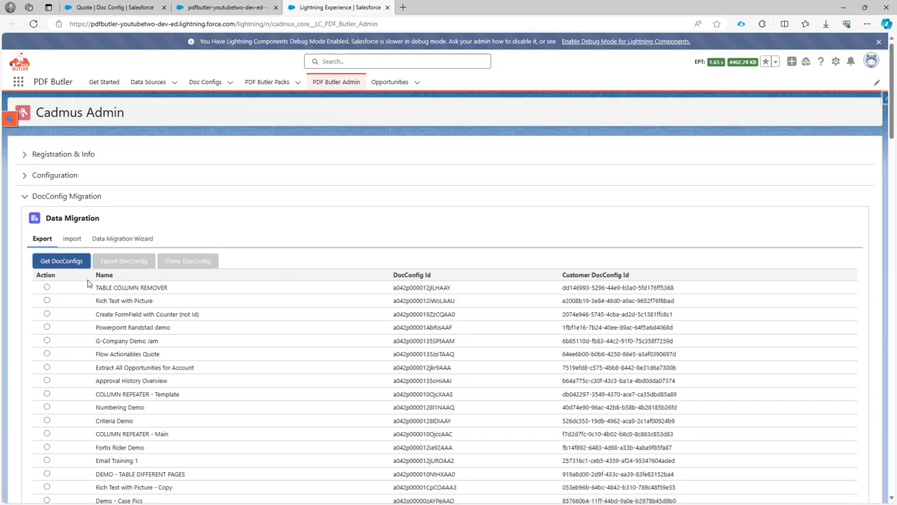
Search the DocConfig list for "quote", select the DocConfig named exactly Quote, and export it
{"action": "scroll", "coordinate": [89, 282], "scroll_direction": "down", "scroll_amount": 2}
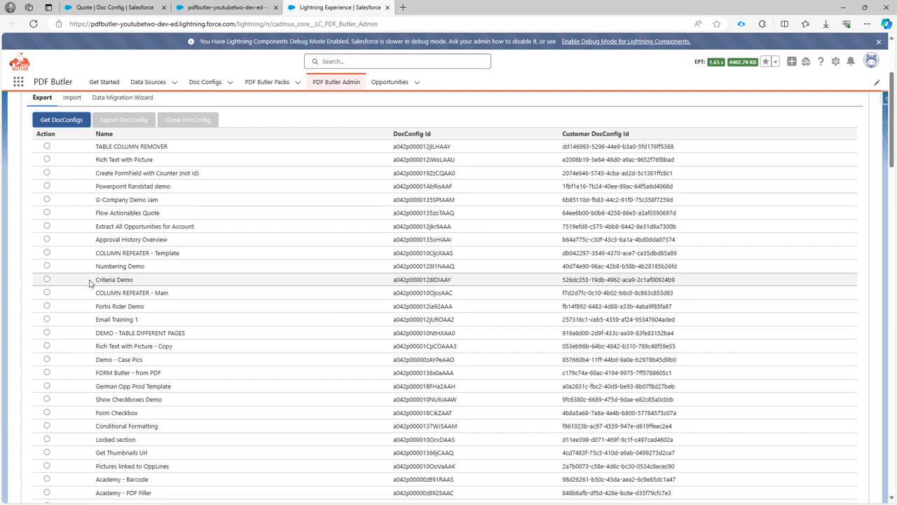
{"action": "key", "text": "ctrl+f"}
{"action": "type", "text": "quote"}
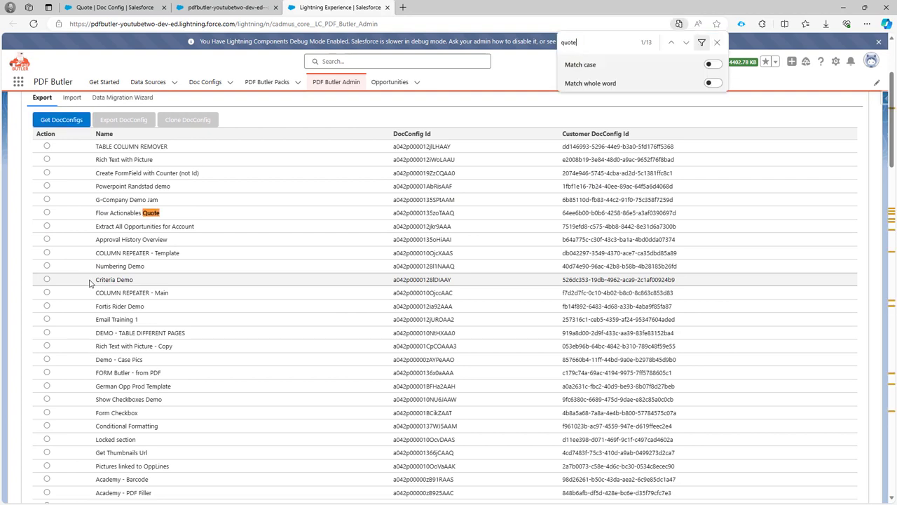
{"action": "key", "text": "Return"}
{"action": "key", "text": "Return"}
{"action": "key", "text": "Return"}
{"action": "key", "text": "Return"}
{"action": "key", "text": "Return"}
{"action": "key", "text": "Return"}
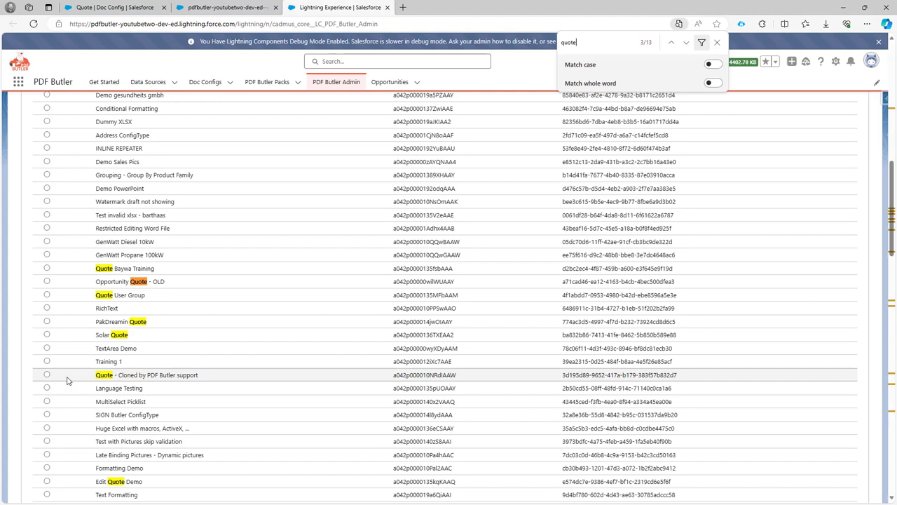
{"action": "scroll", "coordinate": [68, 381], "scroll_direction": "down", "scroll_amount": 6}
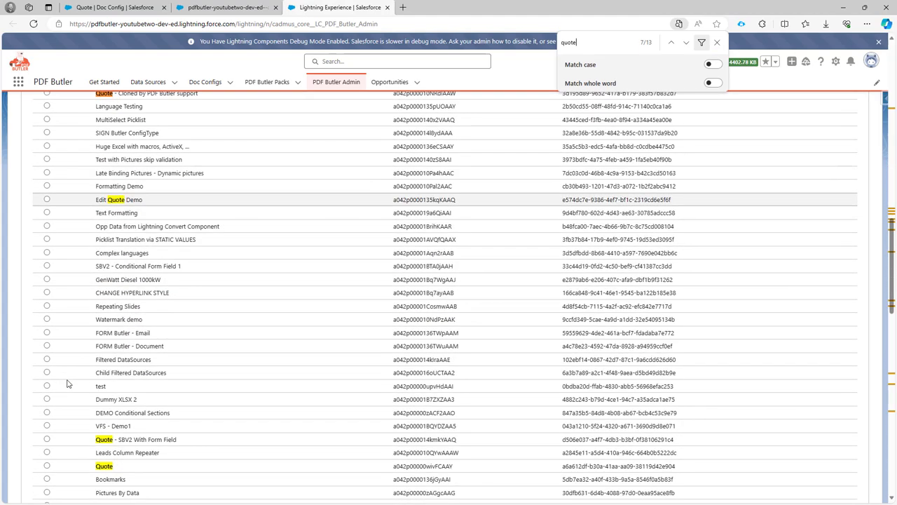
{"action": "left_click", "coordinate": [47, 325]}
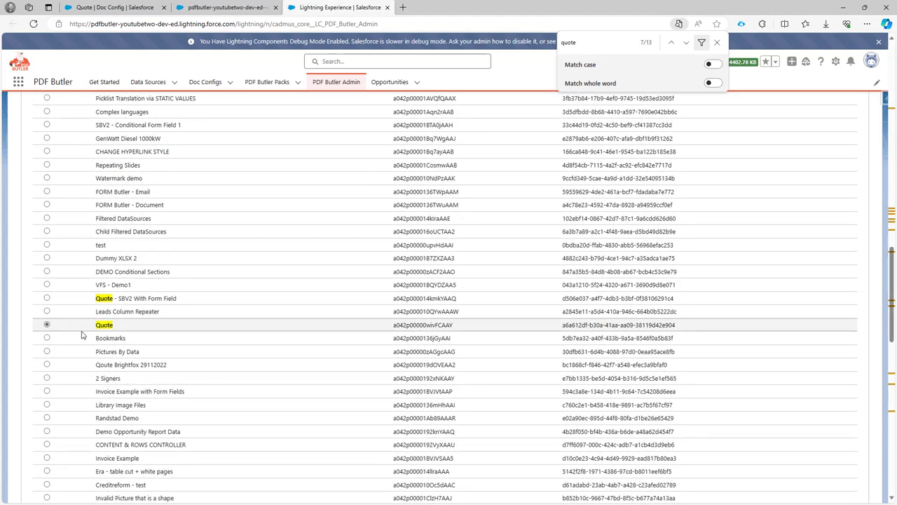
{"action": "left_click", "coordinate": [717, 42]}
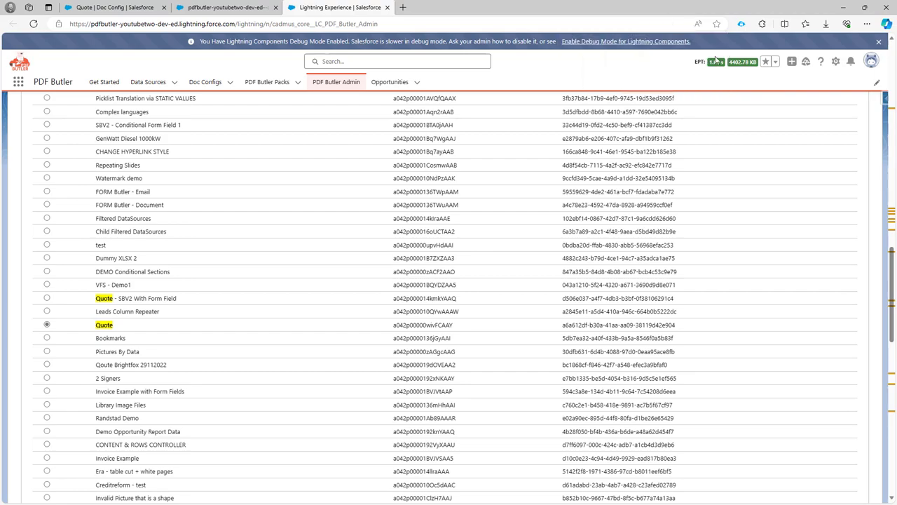
{"action": "scroll", "coordinate": [47, 333], "scroll_direction": "up", "scroll_amount": 10}
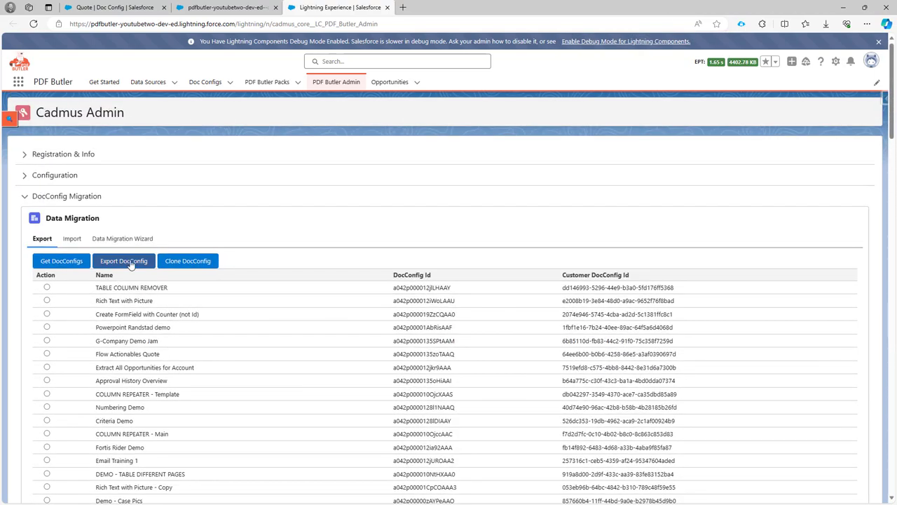
{"action": "left_click", "coordinate": [133, 263]}
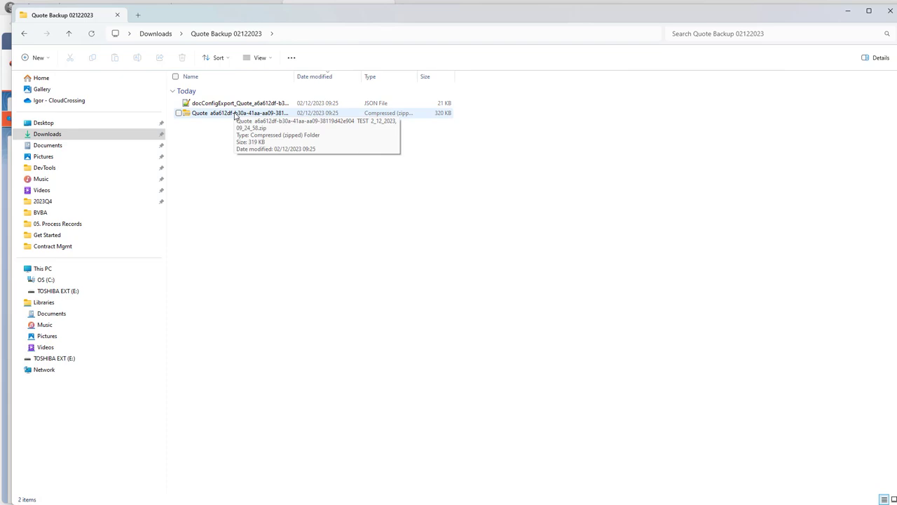
Examine the exported JSON and ZIP files in the Quote Backup 02122023 folder in File Explorer, and return to the browser
{"action": "left_click", "coordinate": [233, 105]}
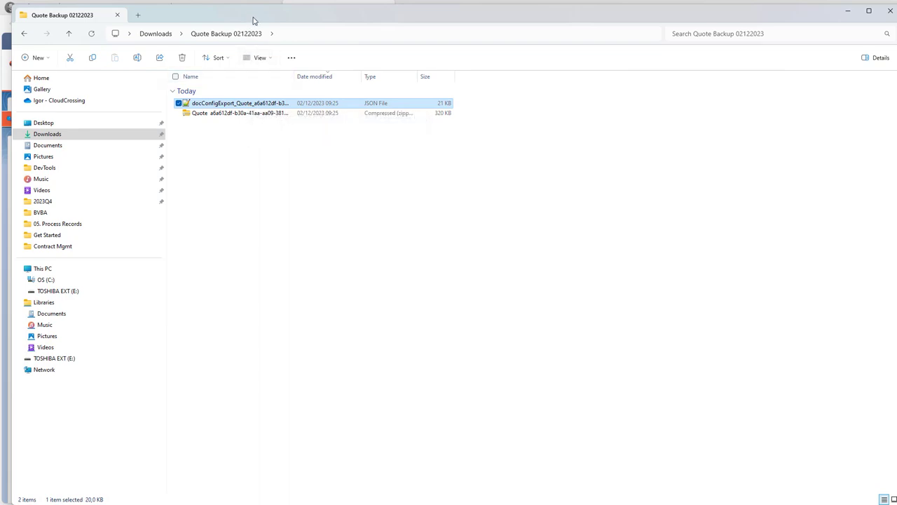
{"action": "key", "text": "super+Down"}
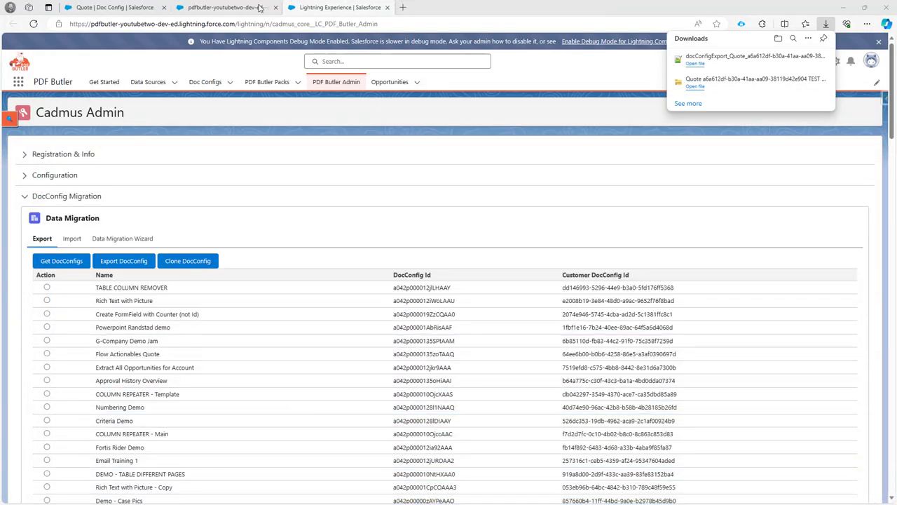
Delete the TableRow PROD_NAME and Product Fiches config types from the Quote Doc Config and save it to the server
{"action": "left_click", "coordinate": [223, 7]}
{"action": "scroll", "coordinate": [84, 333], "scroll_direction": "down", "scroll_amount": 2}
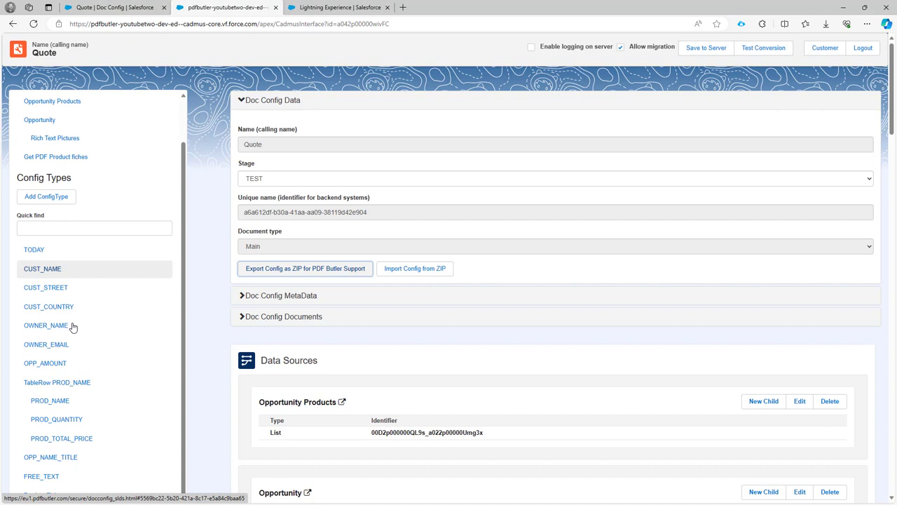
{"action": "left_click", "coordinate": [70, 383]}
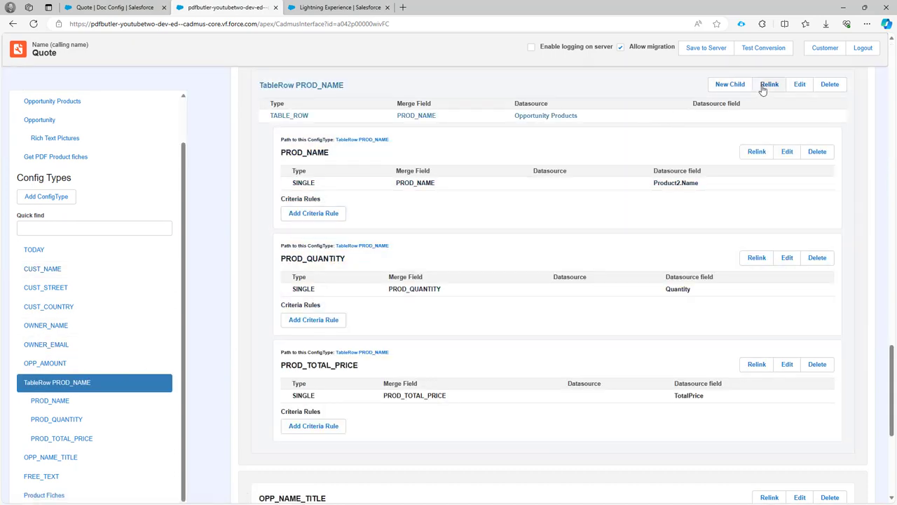
{"action": "left_click", "coordinate": [829, 84]}
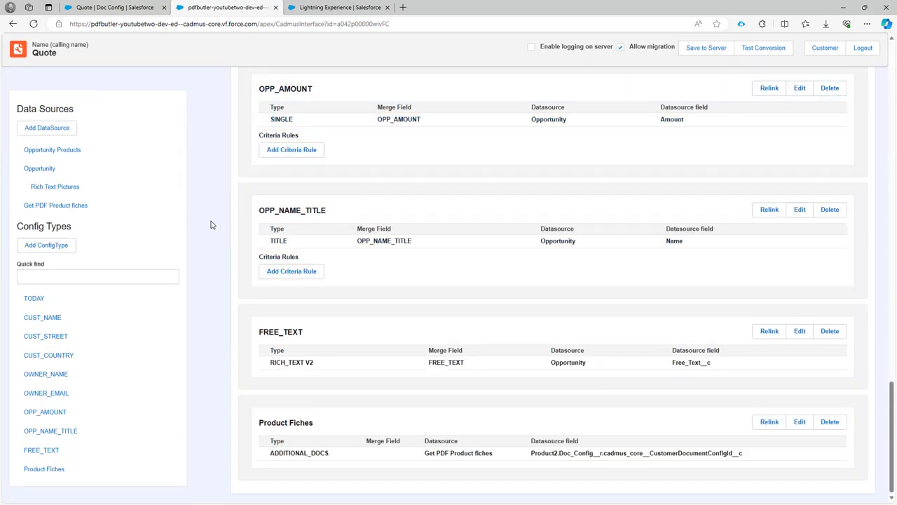
{"action": "left_click", "coordinate": [79, 467]}
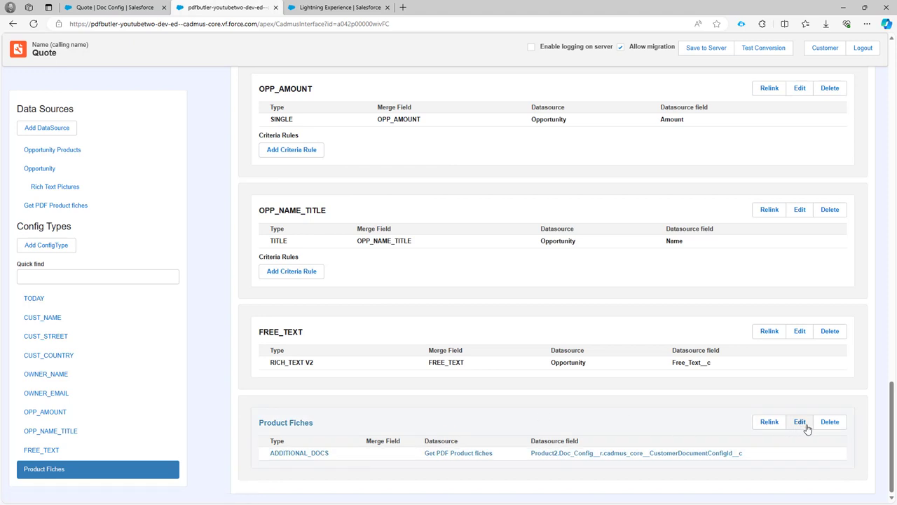
{"action": "left_click", "coordinate": [834, 423]}
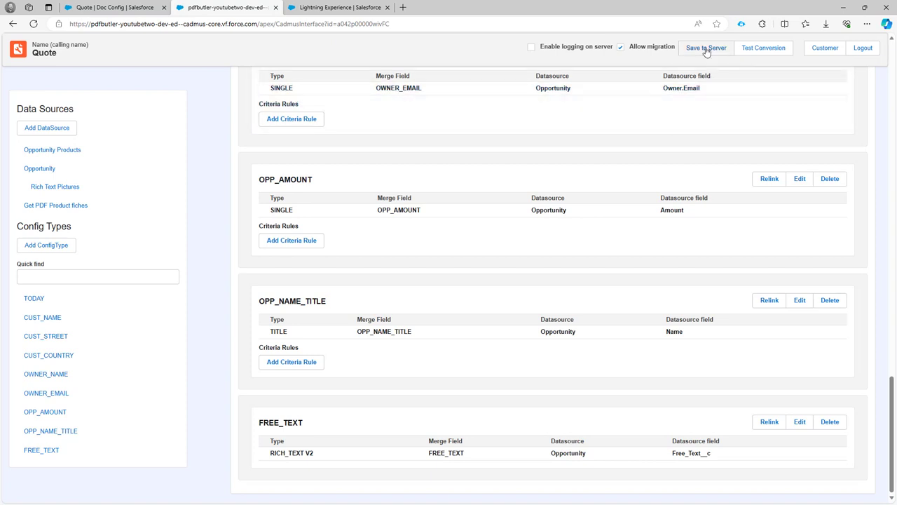
{"action": "left_click", "coordinate": [705, 48]}
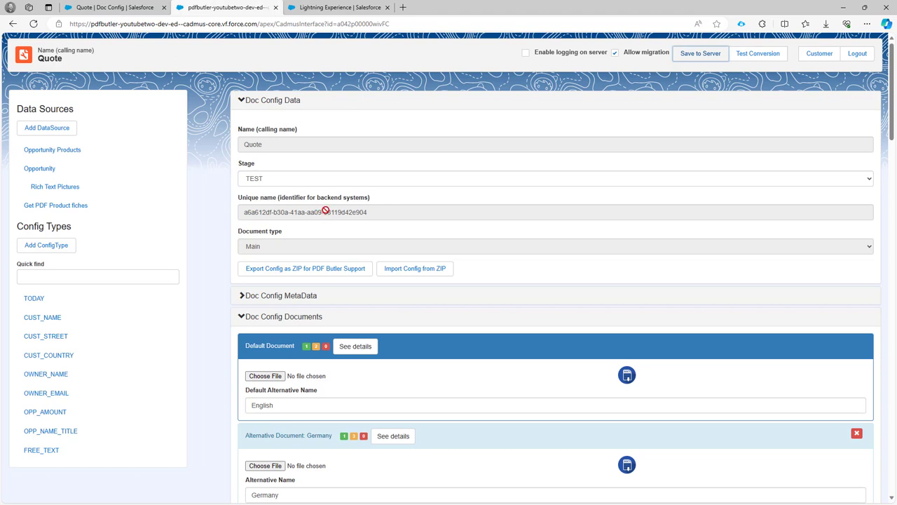
Import the backed-up Quote ZIP file into the Quote Doc Config with stage TEST
{"action": "left_click", "coordinate": [421, 271]}
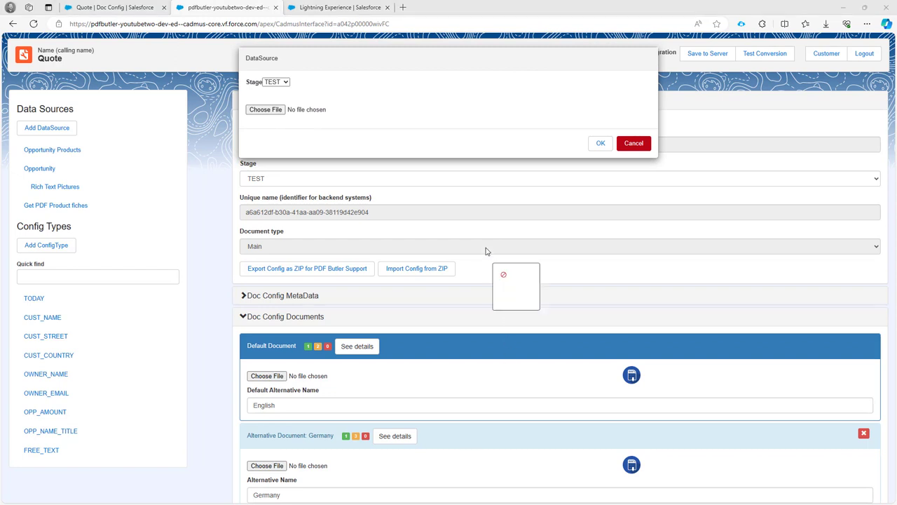
{"action": "left_click_drag", "start_coordinate": [488, 251], "coordinate": [267, 112]}
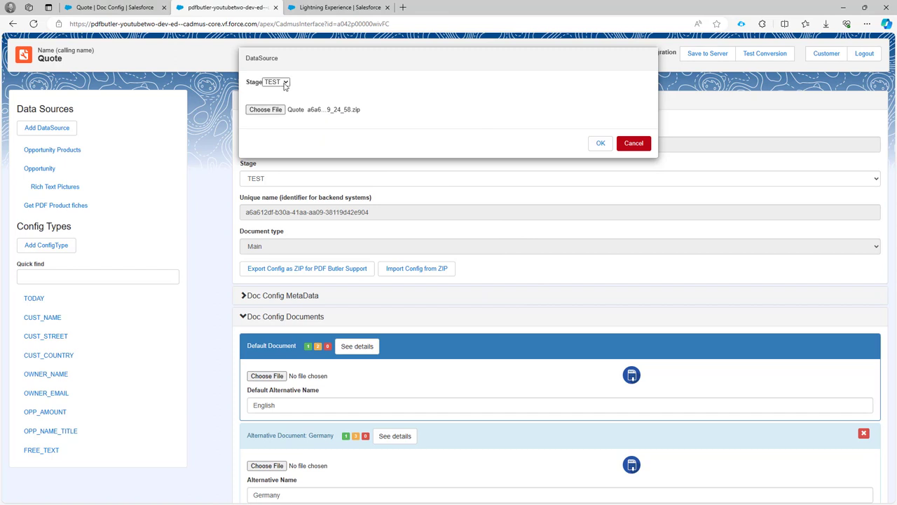
{"action": "left_click", "coordinate": [284, 83]}
{"action": "left_click", "coordinate": [283, 84]}
{"action": "left_click", "coordinate": [598, 144]}
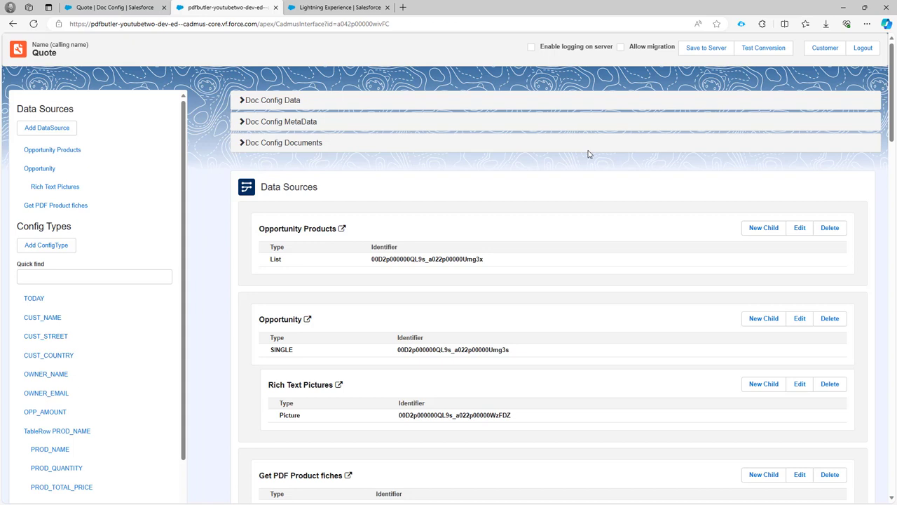
Check the TableRow PROD_NAME config type and its child fields in the imported Quote Doc Config
{"action": "left_click", "coordinate": [73, 436]}
{"action": "scroll", "coordinate": [74, 431], "scroll_direction": "down", "scroll_amount": 1}
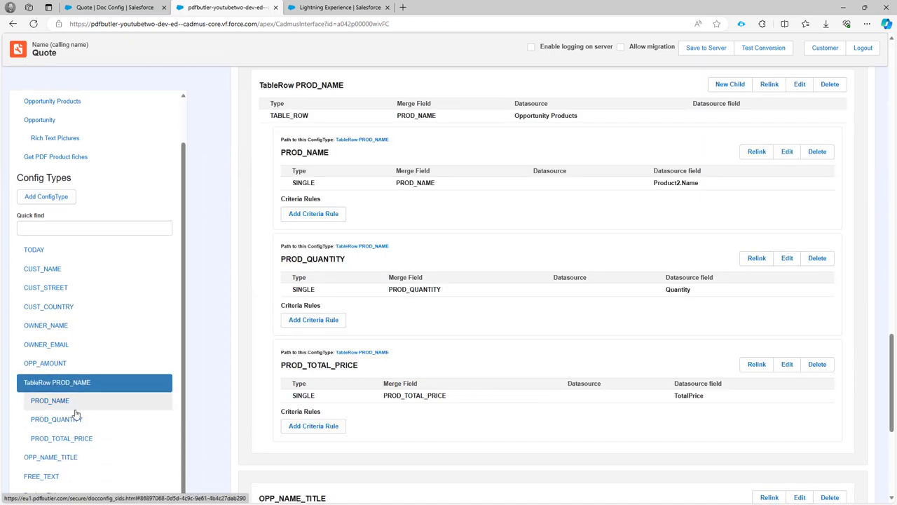
{"action": "scroll", "coordinate": [465, 276], "scroll_direction": "up", "scroll_amount": 2}
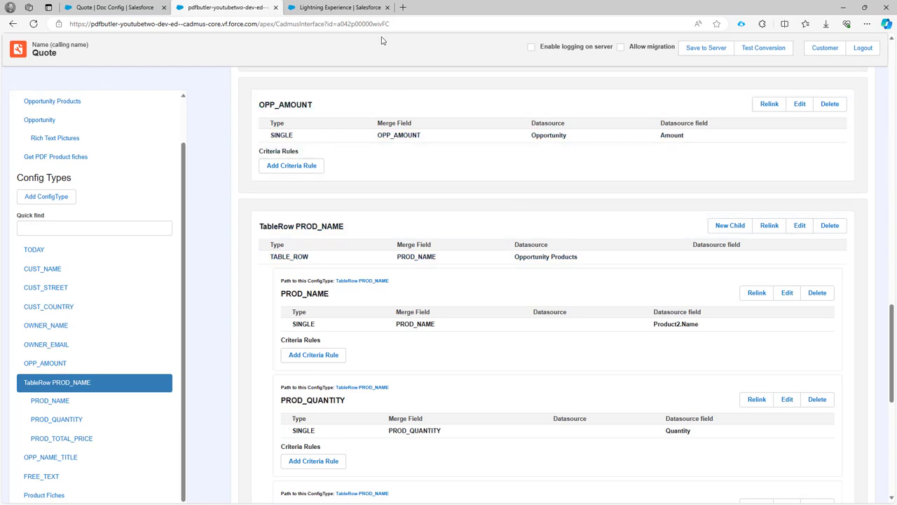
Import docConfigExport_Quote_a6a612df-b30a-41aa-aa09-38119d42e904.json from the Quote Backup 02122023 folder through DocConfig Migration
{"action": "left_click", "coordinate": [338, 10]}
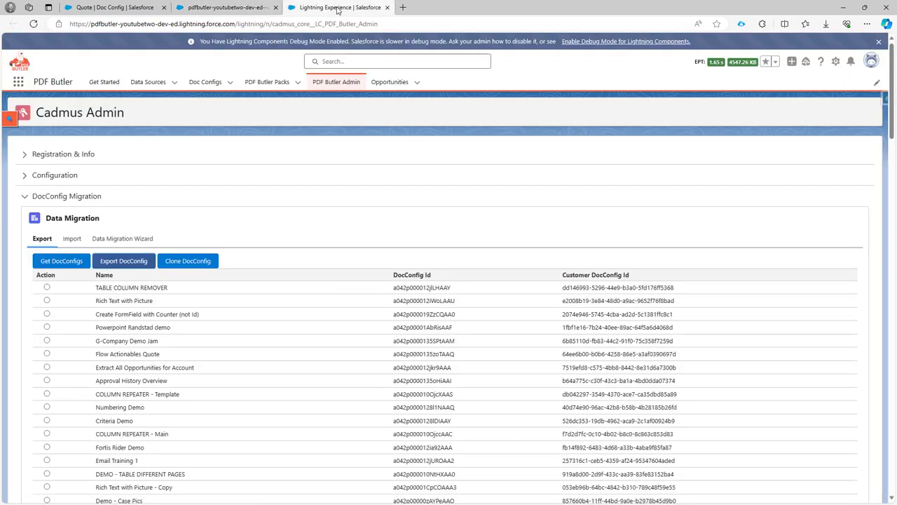
{"action": "left_click", "coordinate": [74, 240]}
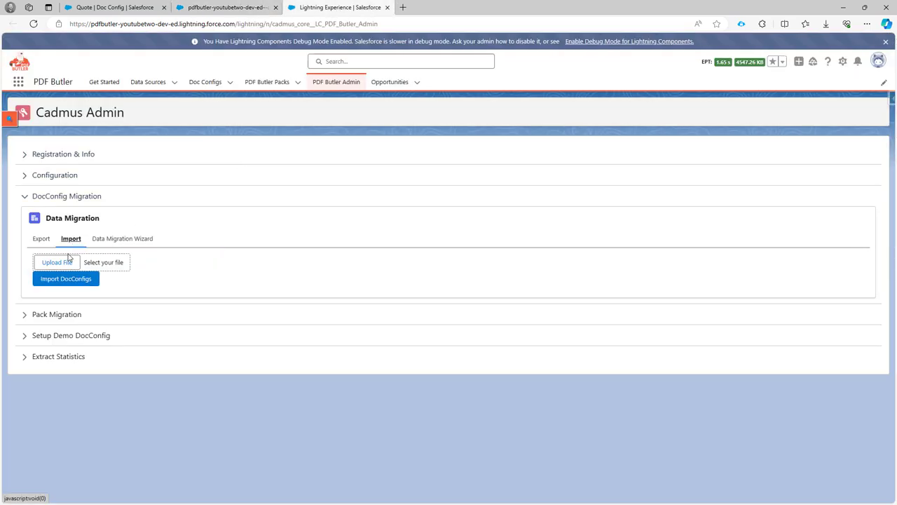
{"action": "left_click", "coordinate": [57, 263]}
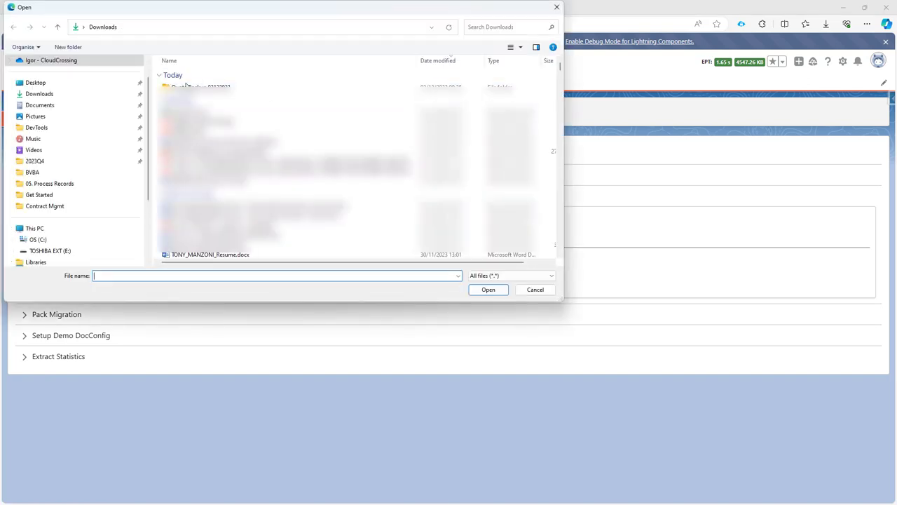
{"action": "double_click", "coordinate": [187, 88]}
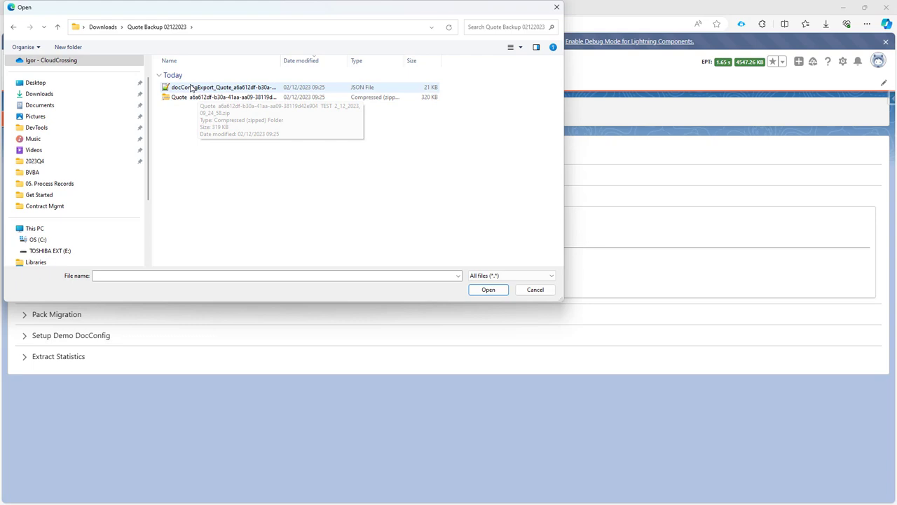
{"action": "left_click", "coordinate": [175, 89]}
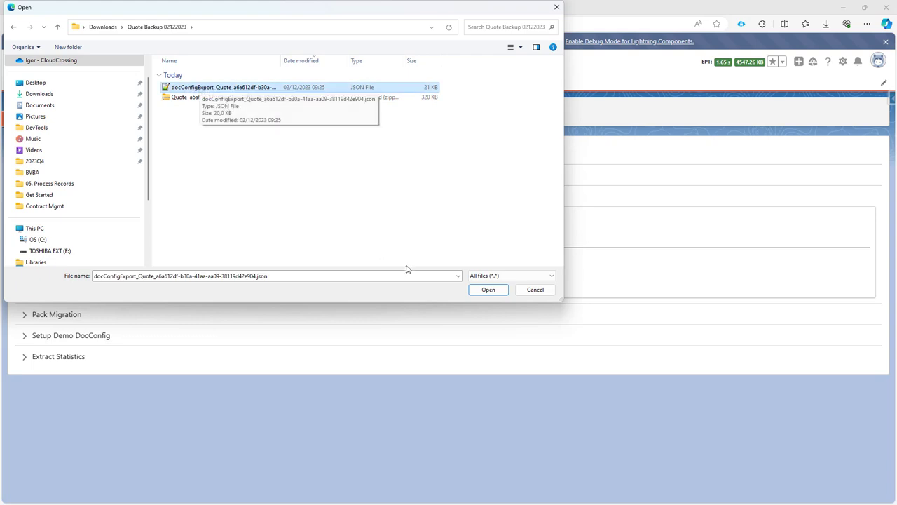
{"action": "left_click", "coordinate": [493, 290]}
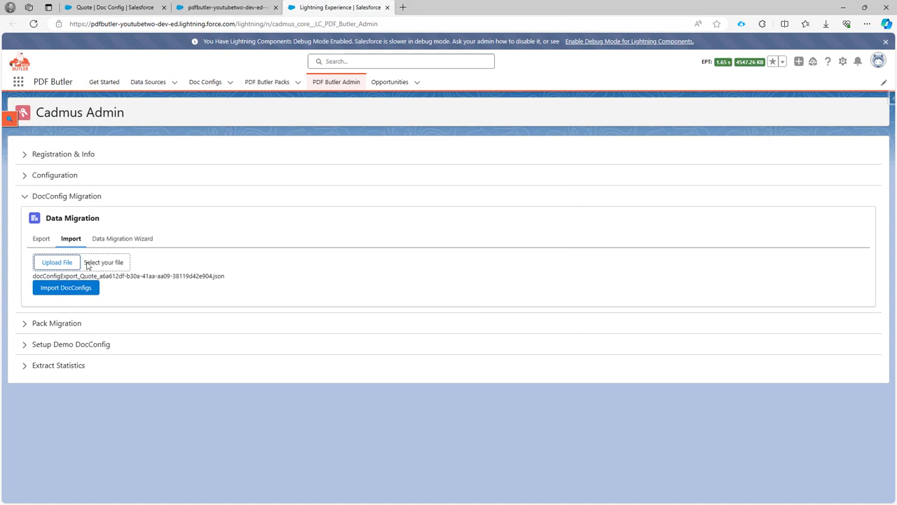
{"action": "left_click", "coordinate": [73, 293]}
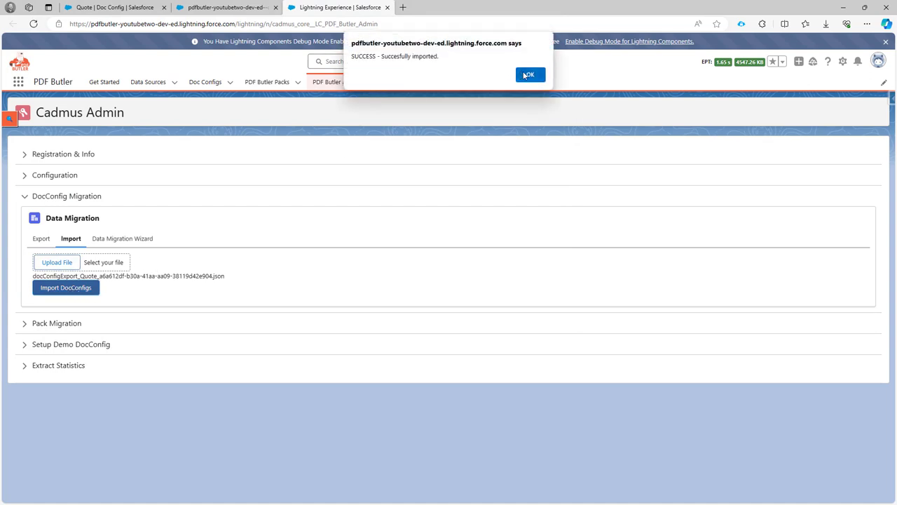
{"action": "left_click", "coordinate": [527, 75]}
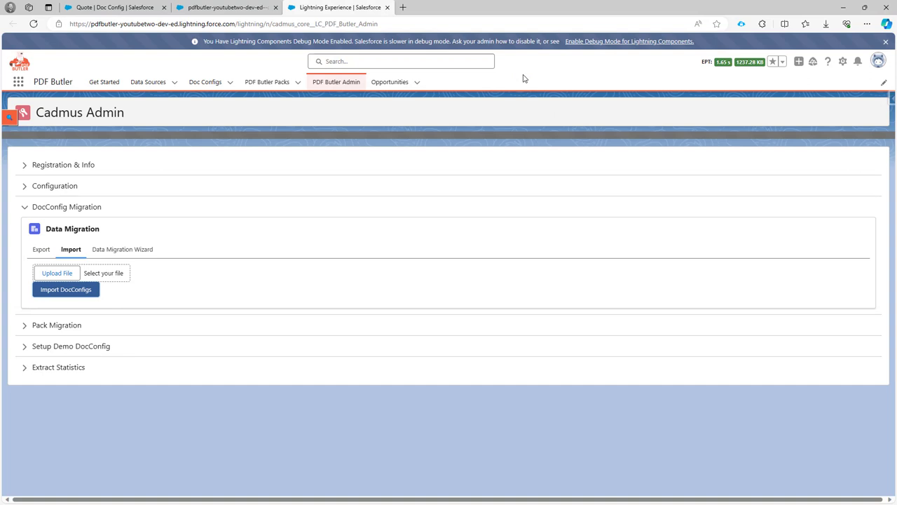
Review the config types of the Quote Doc Config and return to the Data Migration import page
{"action": "left_click", "coordinate": [225, 7]}
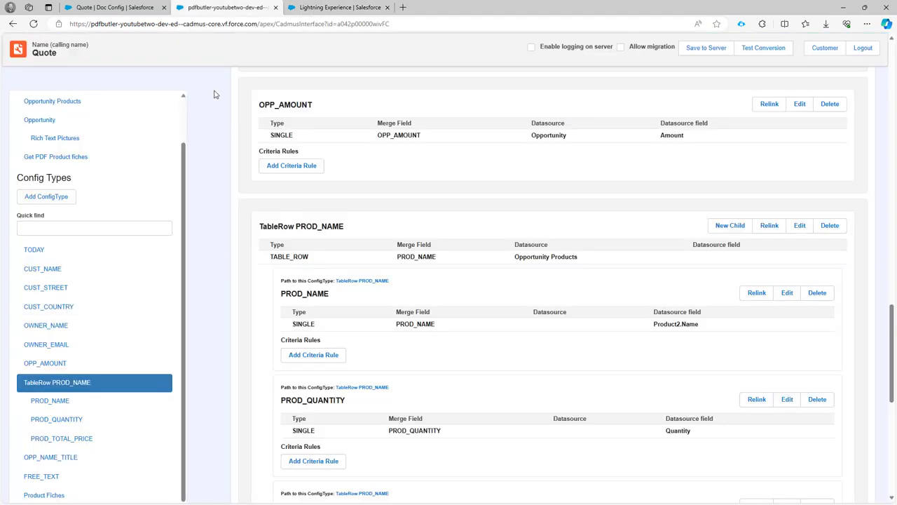
{"action": "scroll", "coordinate": [240, 150], "scroll_direction": "up", "scroll_amount": 3}
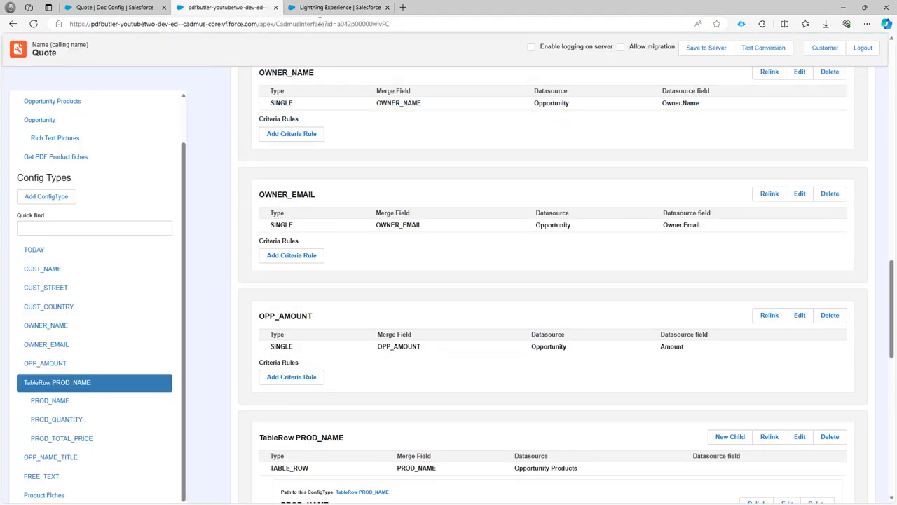
{"action": "left_click", "coordinate": [329, 7]}
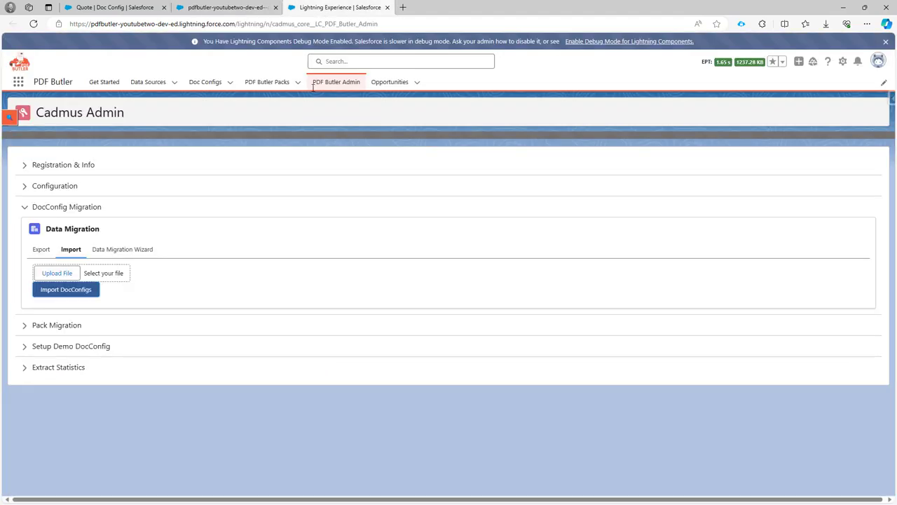